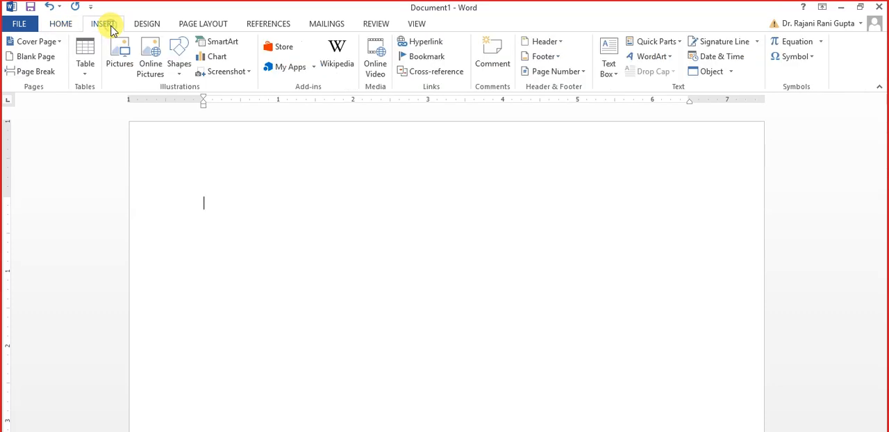
left_click(795, 42)
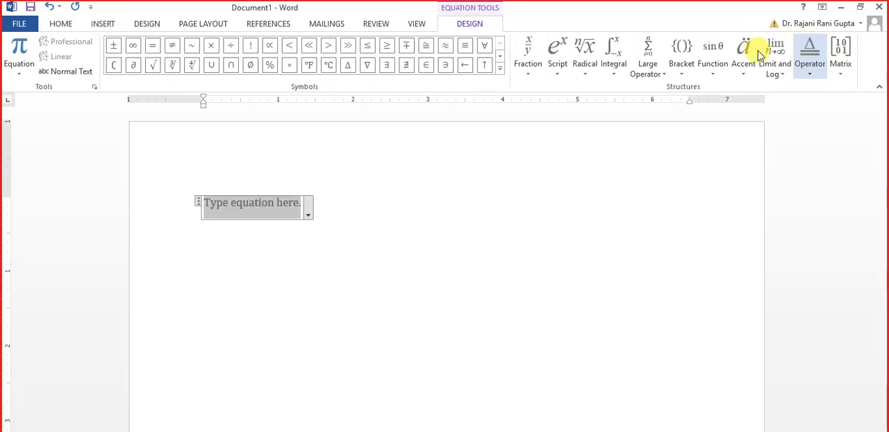
left_click(621, 71)
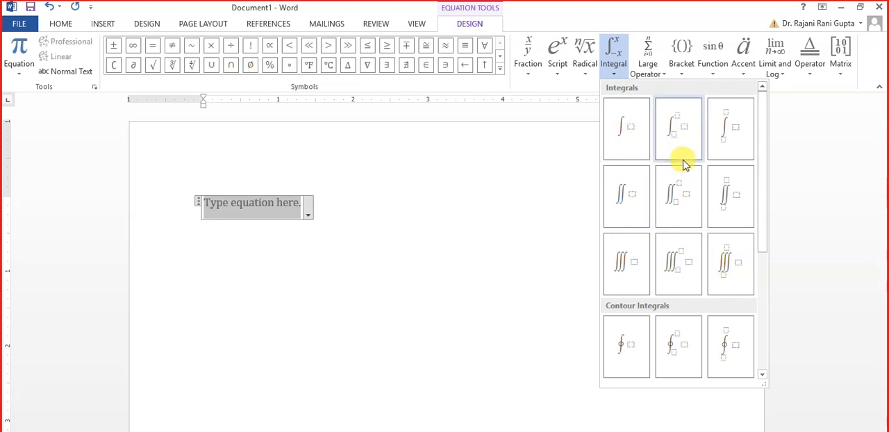
left_click(557, 66)
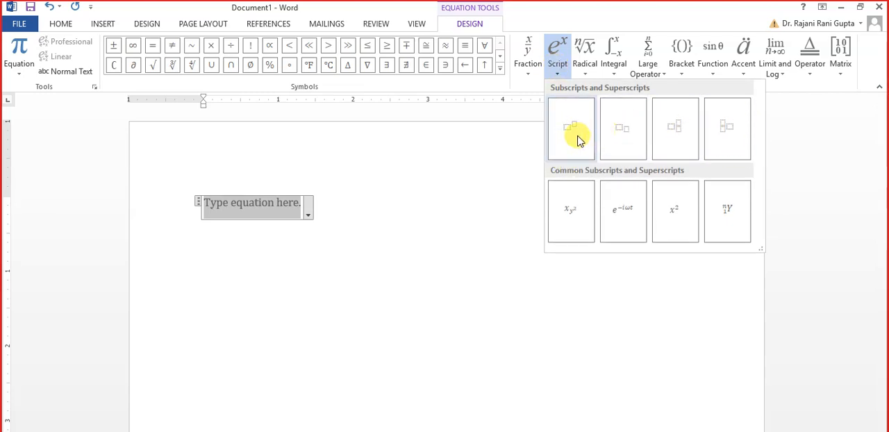
left_click(522, 66)
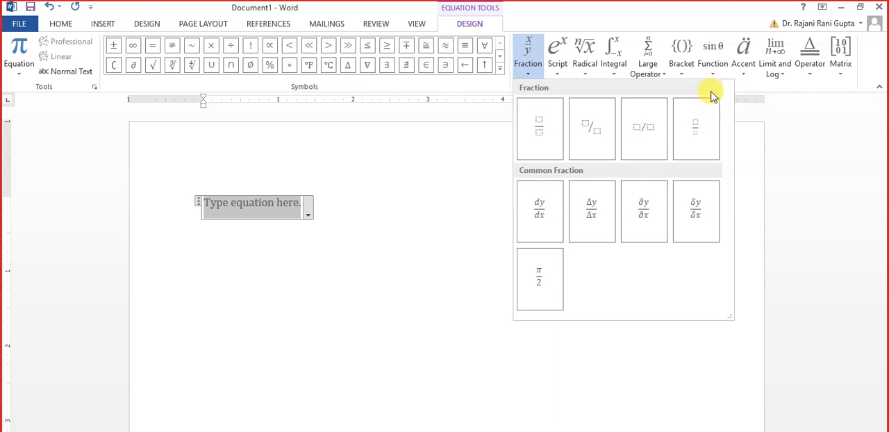
left_click(681, 64)
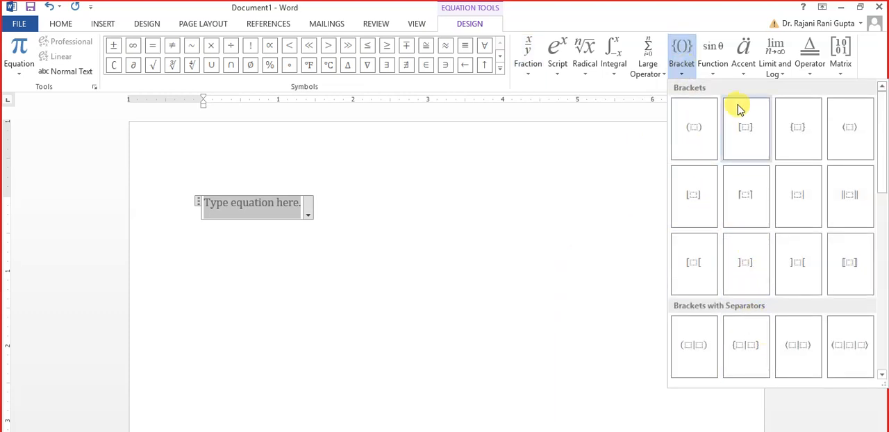
left_click(646, 65)
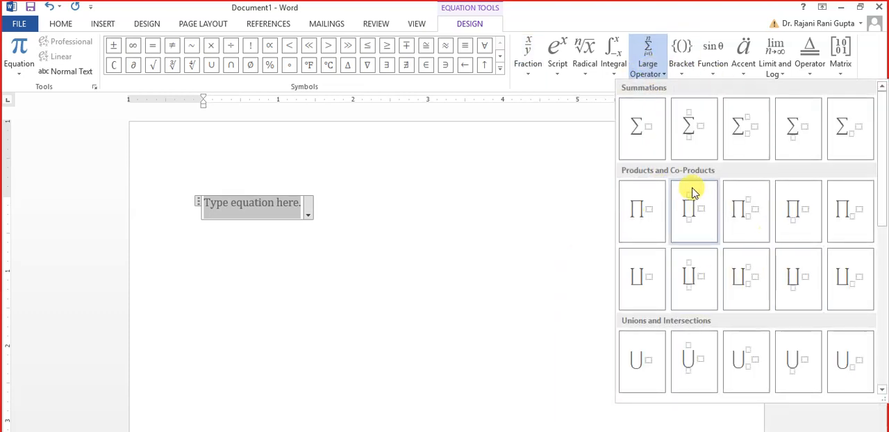
left_click(509, 260)
left_click(387, 202)
key("BackSpace")
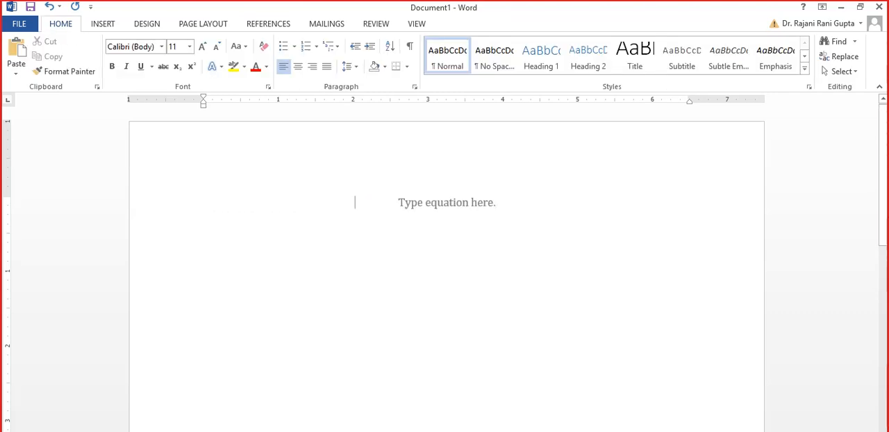
key("BackSpace")
key("BackSpace")
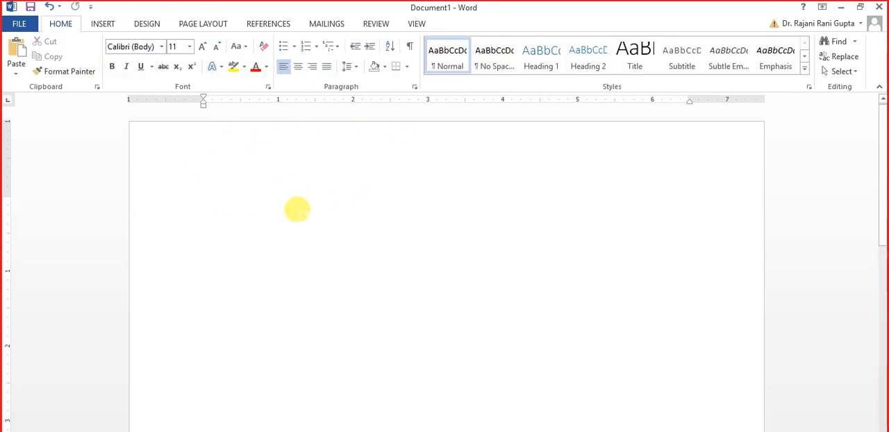
Write the question text "Q1. Evaluate the integral:" at the start of the document.
type("Q1. E")
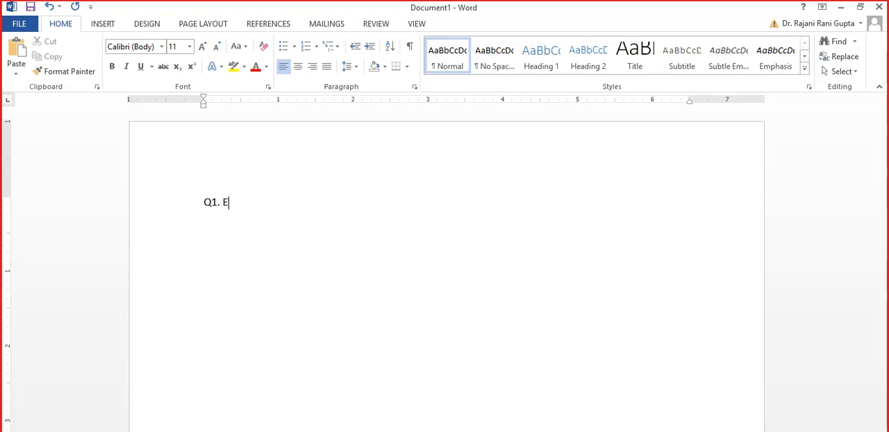
type("valauet ")
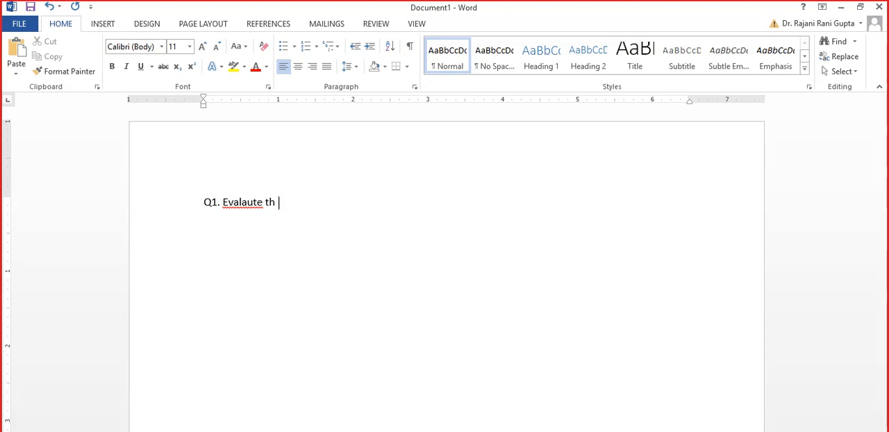
type("te t")
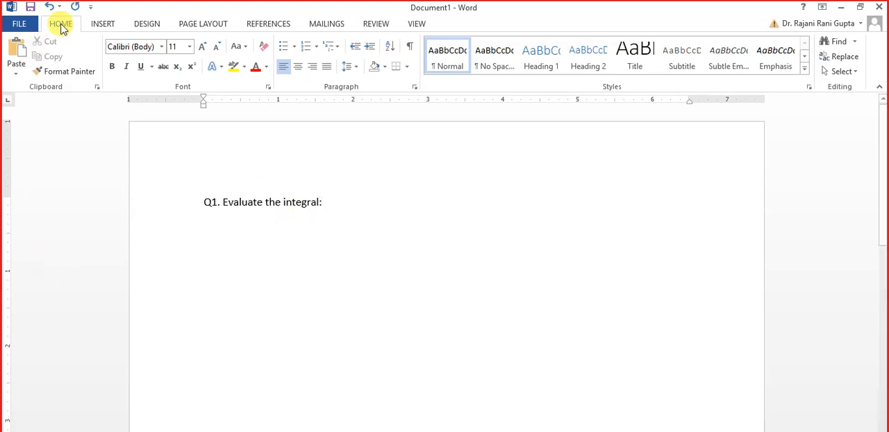
Insert an equation after the question text containing a double integral with limits, and set its lower limit to R.
left_click(101, 25)
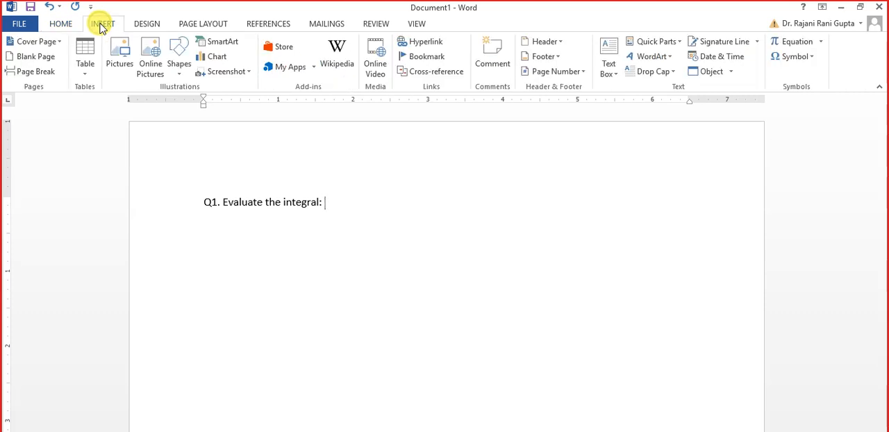
left_click(795, 44)
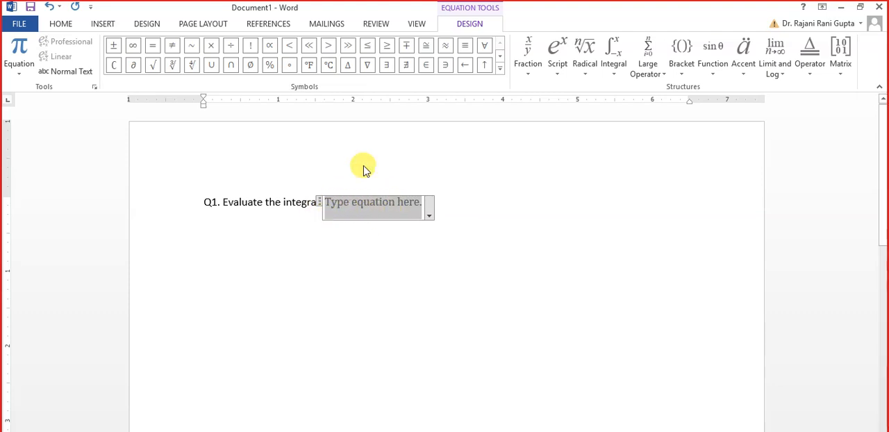
left_click(614, 66)
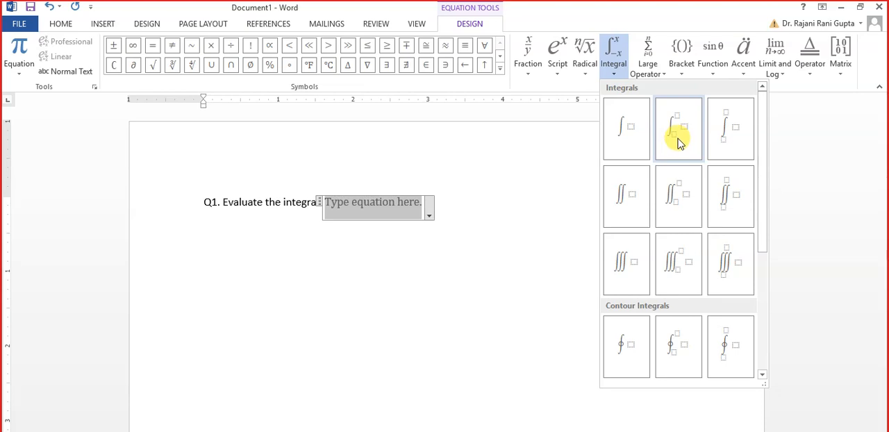
left_click(674, 208)
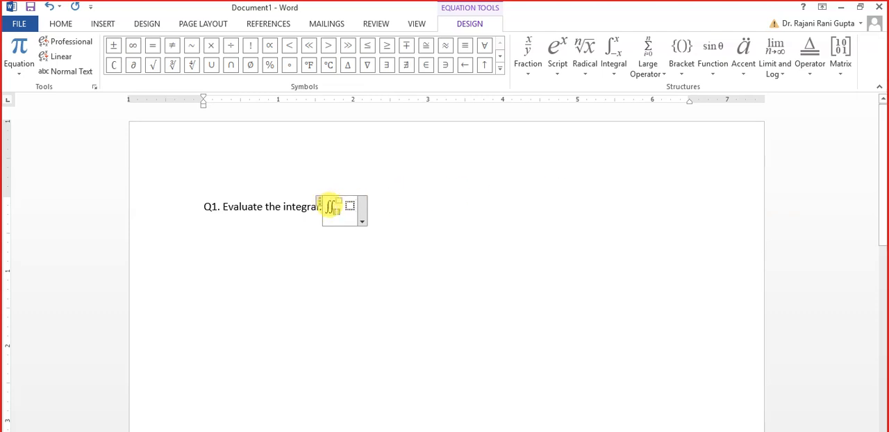
type("R")
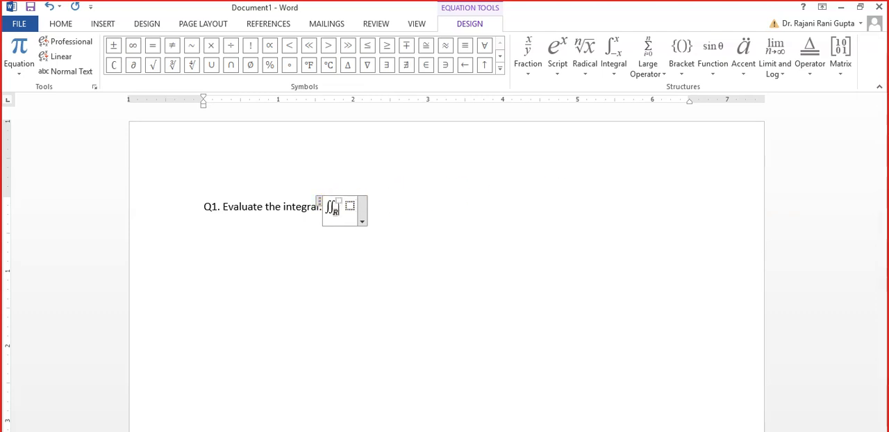
Enter the integrand (x + y) dA in the double integral, with a space before dA.
left_click(345, 201)
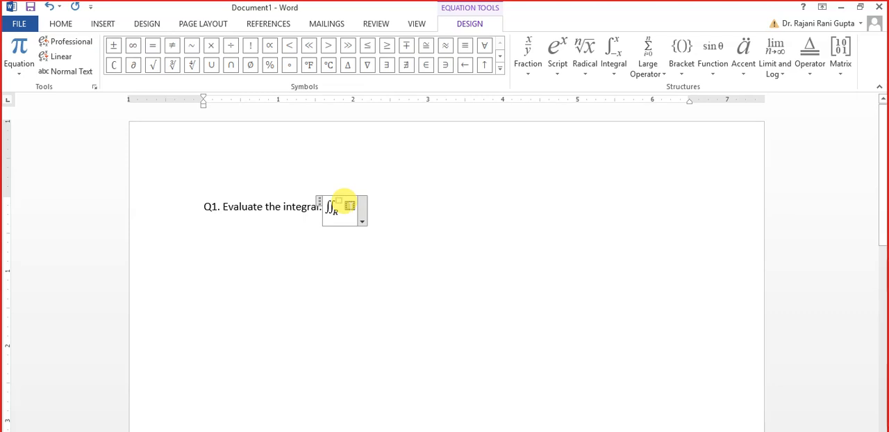
type("(x")
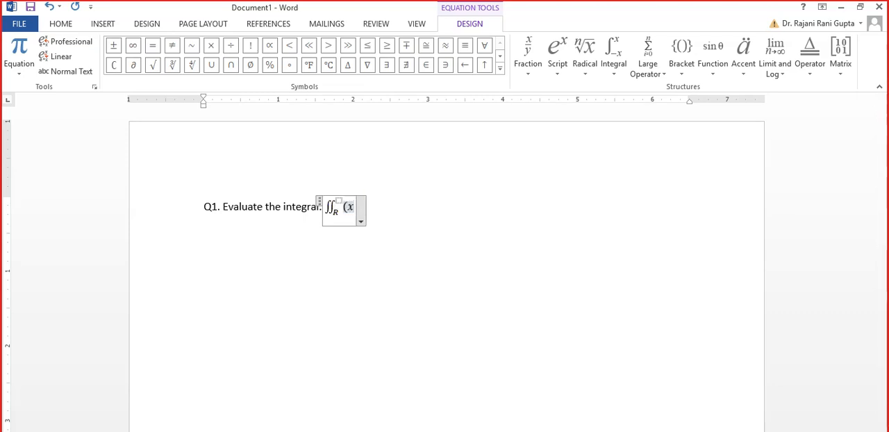
key("BackSpace")
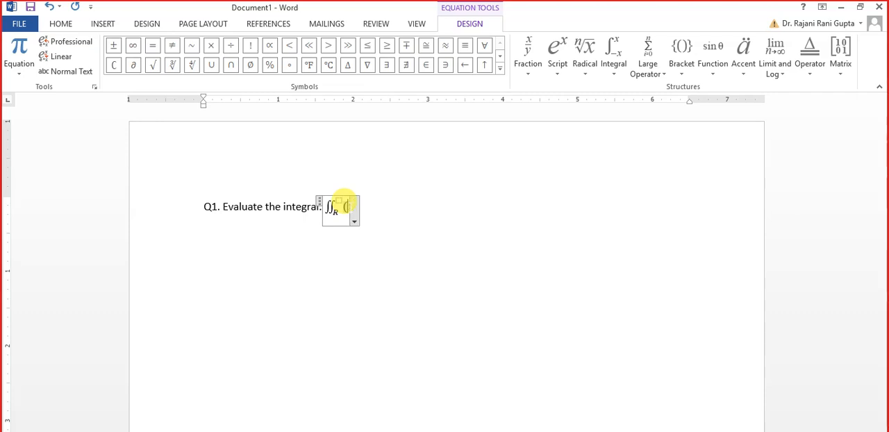
type("x")
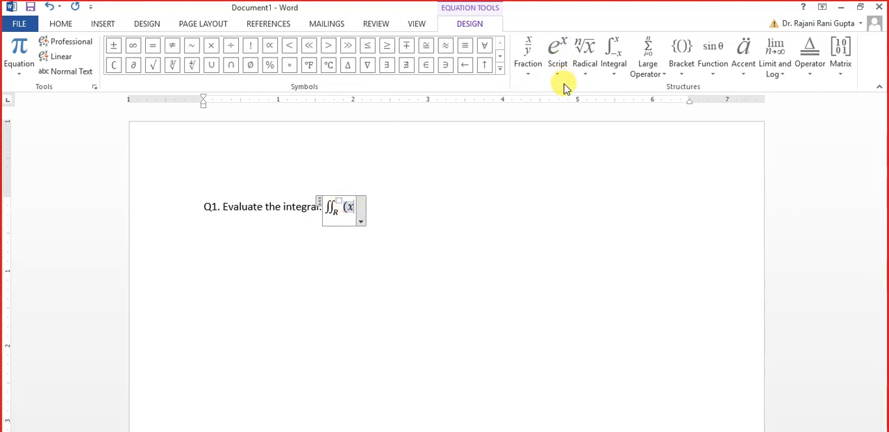
type(" + ")
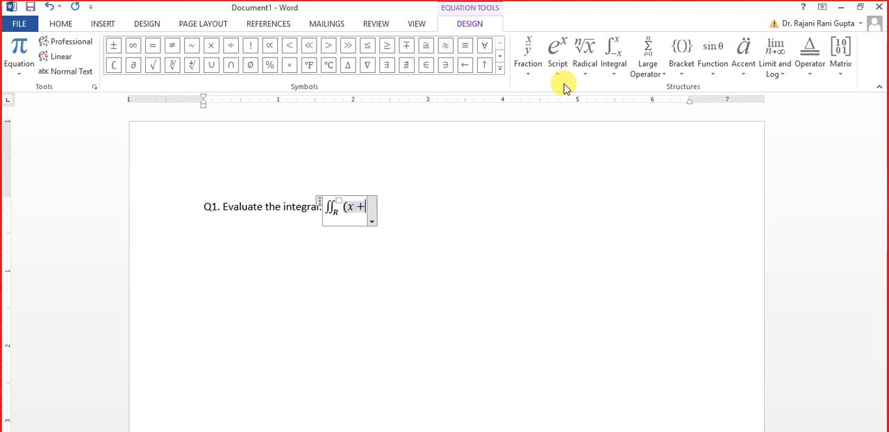
type("y)")
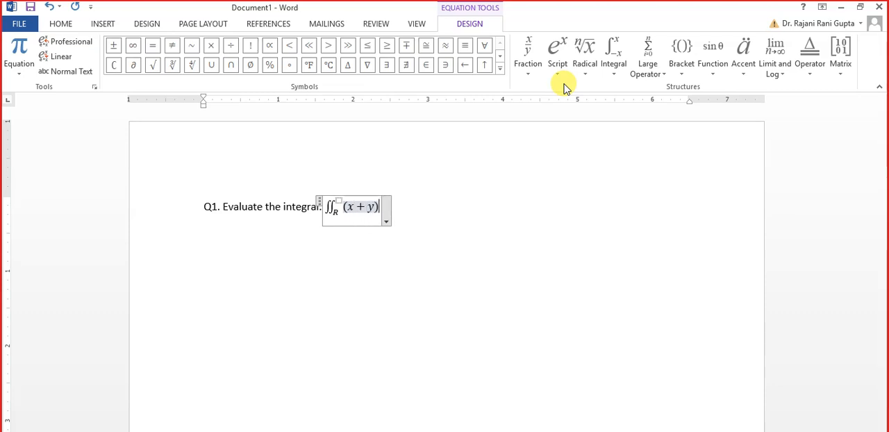
type("dA")
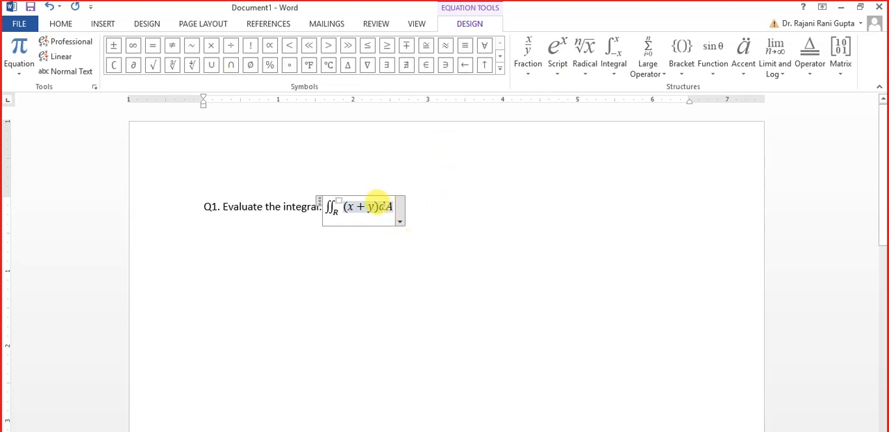
left_click(376, 203)
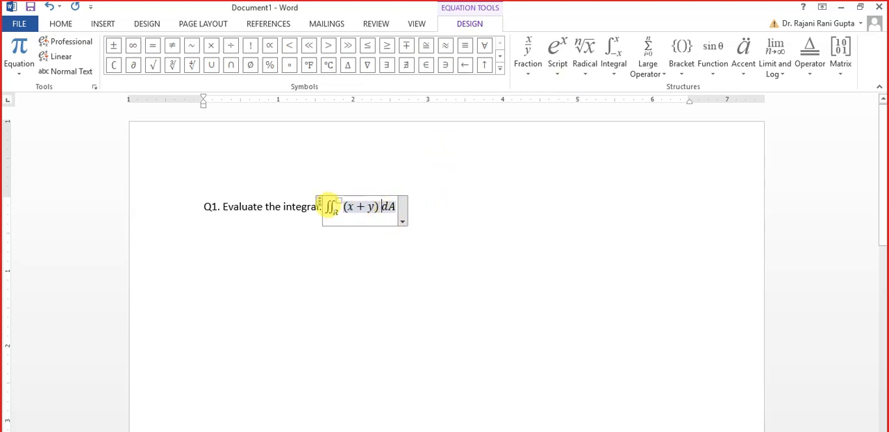
Hide the empty upper limit of the double integral and leave the equation.
left_click(335, 197)
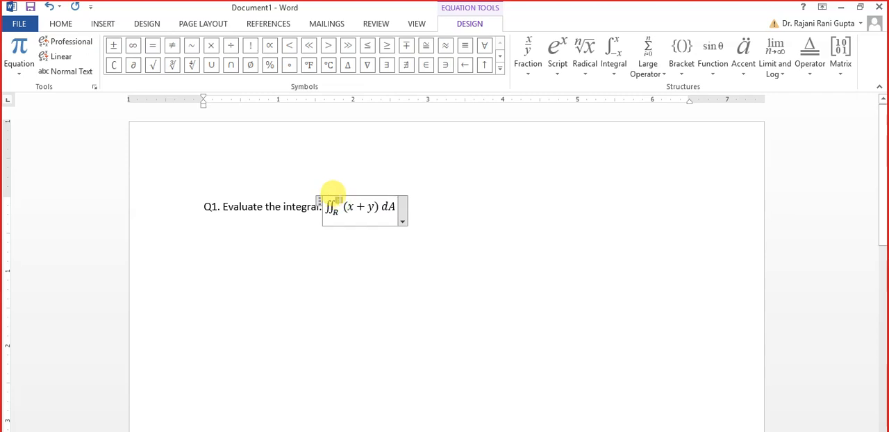
right_click(336, 197)
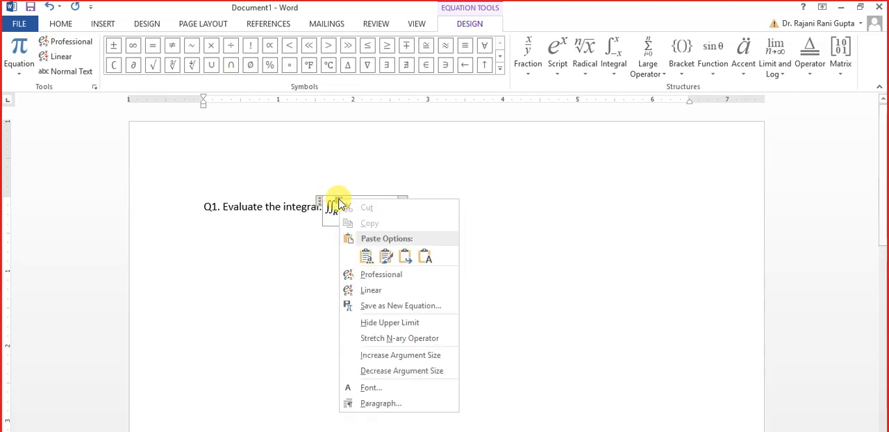
left_click(401, 324)
left_click(412, 190)
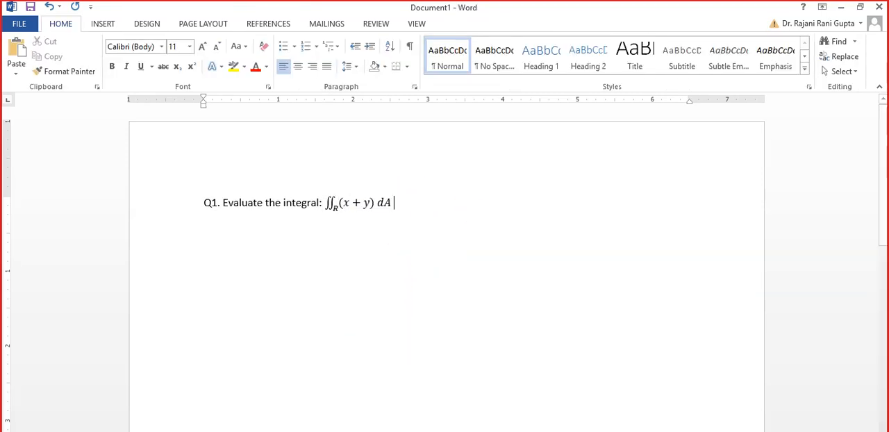
Write "where" after the double integral and insert a new inline equation reading R = [0,1].
type("where")
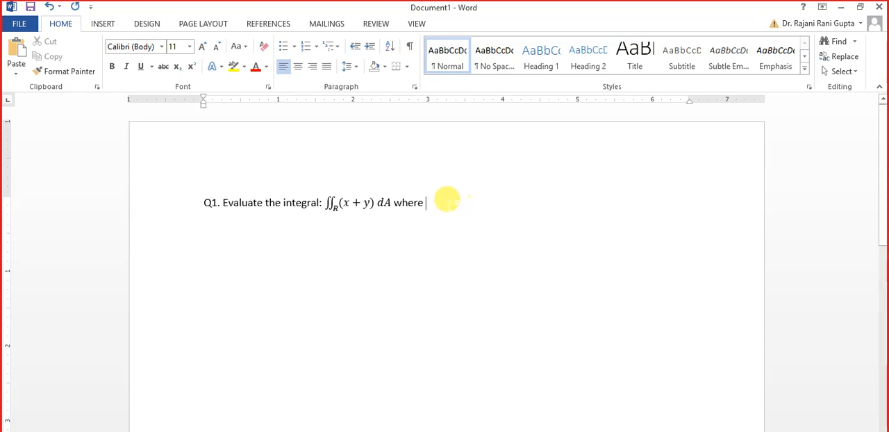
left_click(103, 23)
left_click(793, 43)
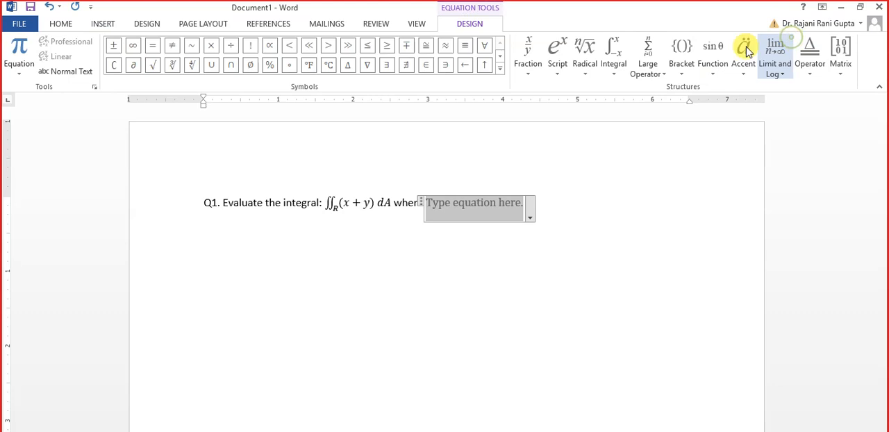
type("R ")
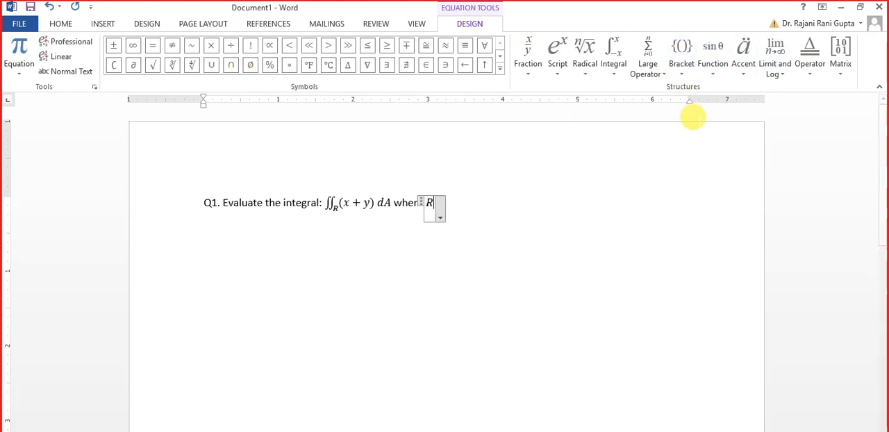
type("= ")
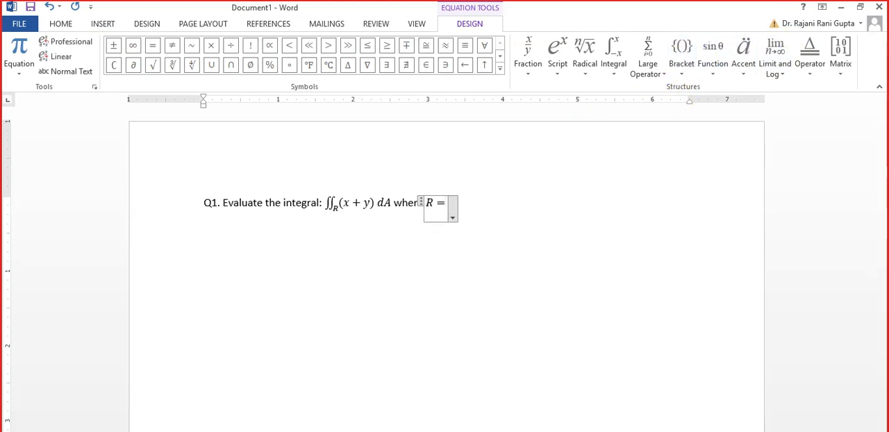
type("[")
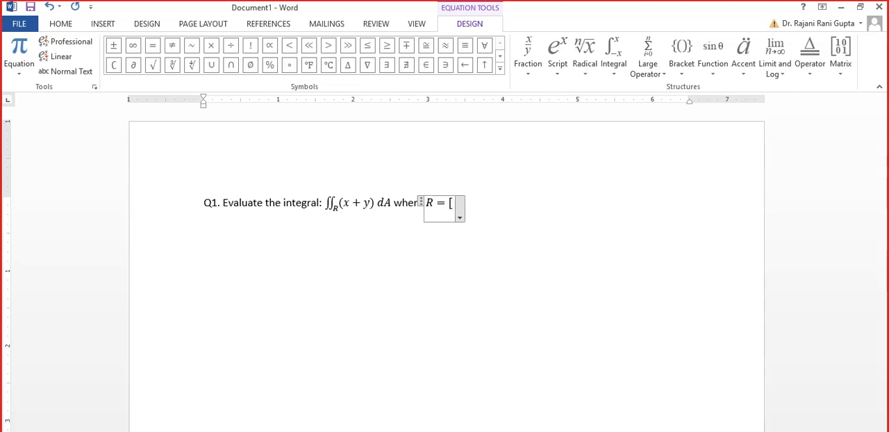
type("0")
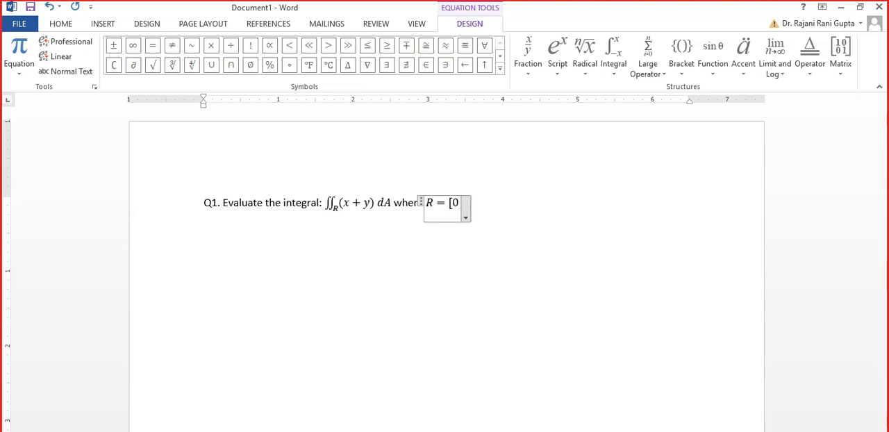
type(",1")
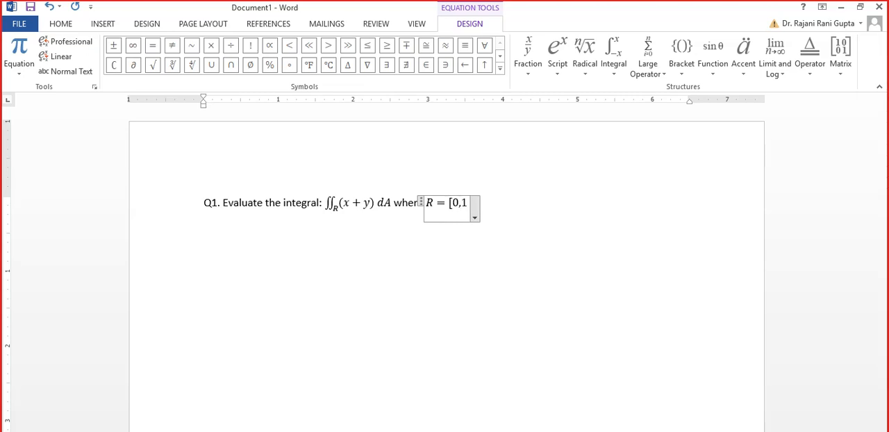
type("]")
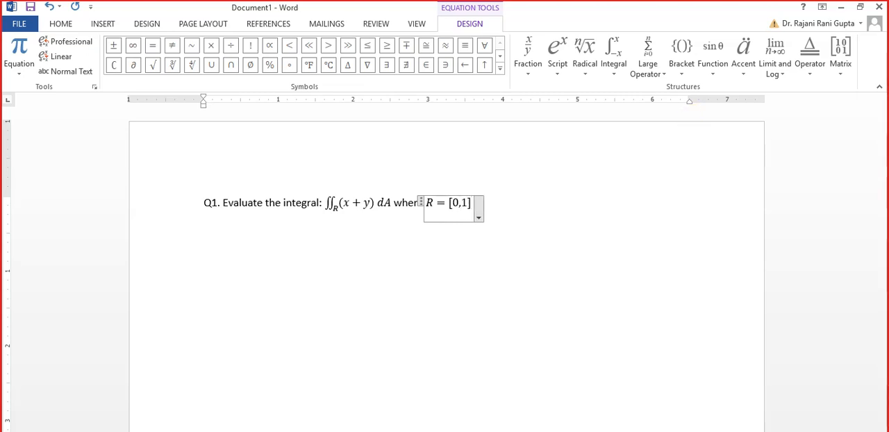
Extend the region equation with a multiplication sign and the interval [−2,2], and leave the equation.
left_click(214, 48)
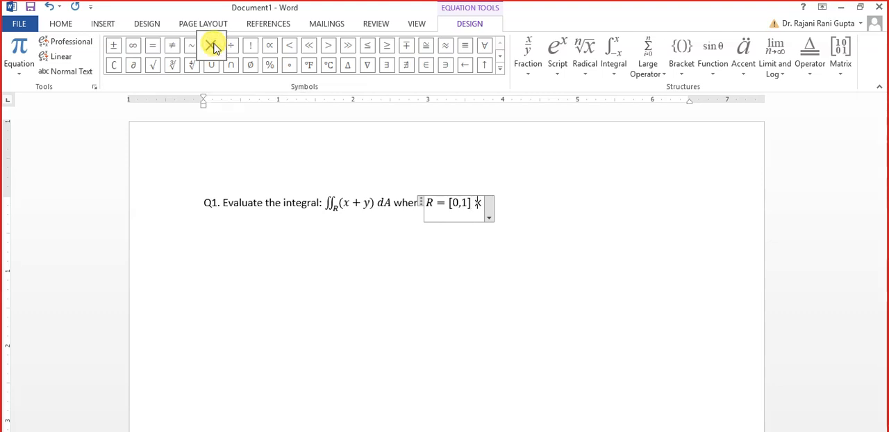
type("[")
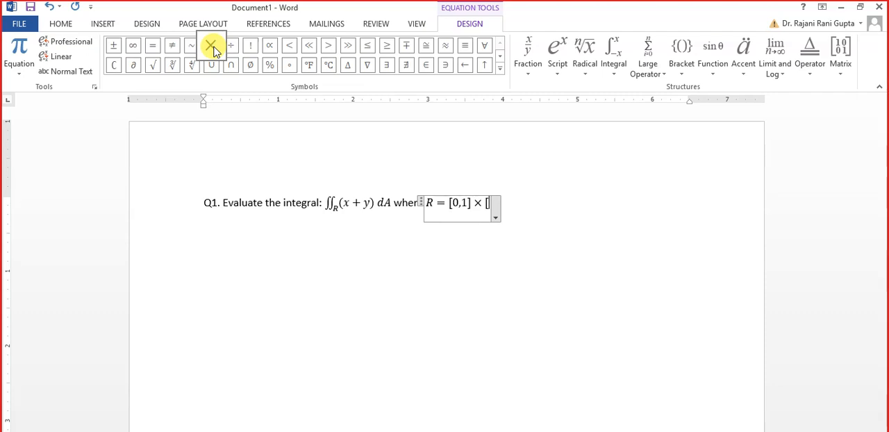
type("-2")
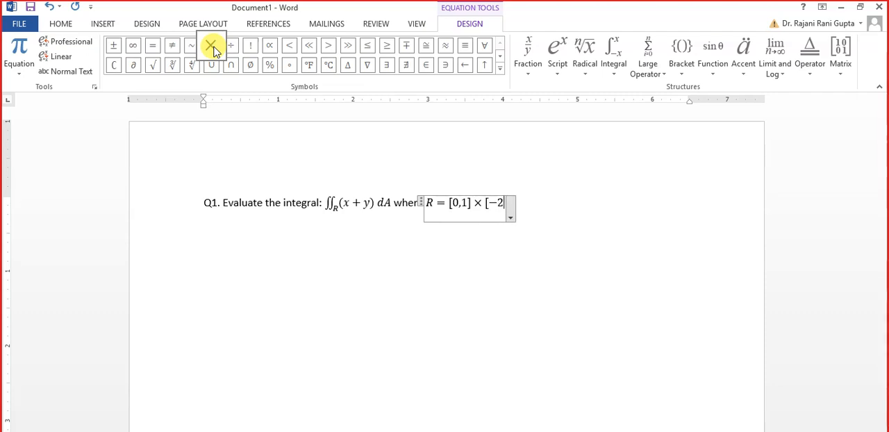
type(",")
type("2]")
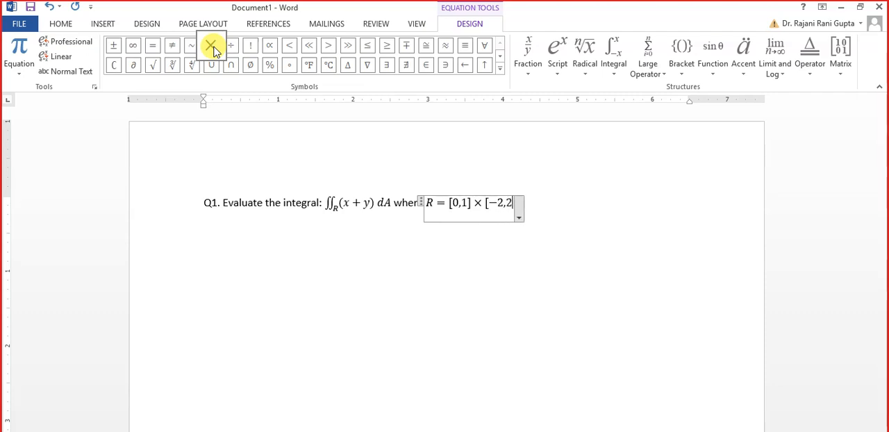
key("Right")
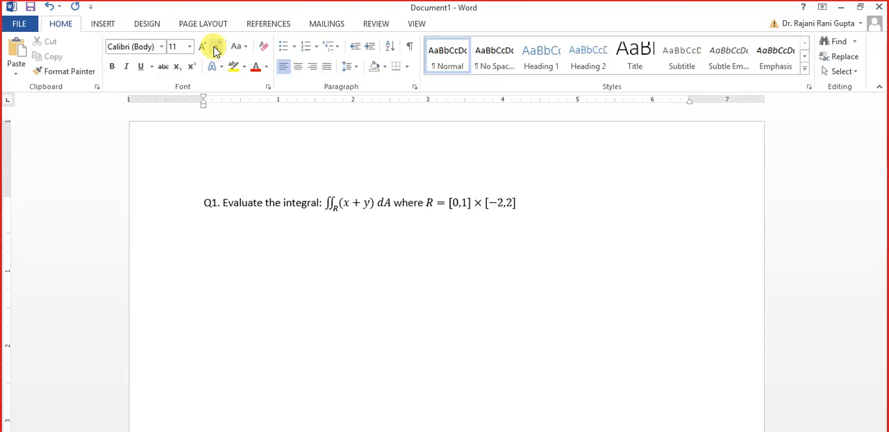
left_click(324, 197)
left_click(324, 197)
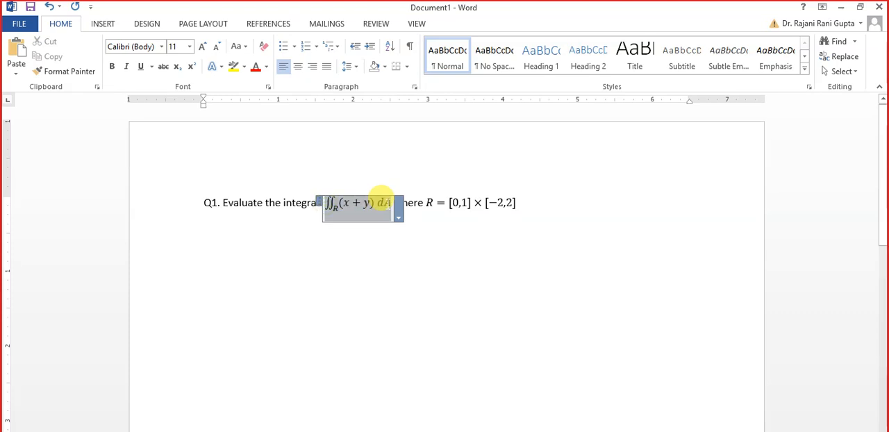
left_click(256, 248)
type("∬R(x + y) dA")
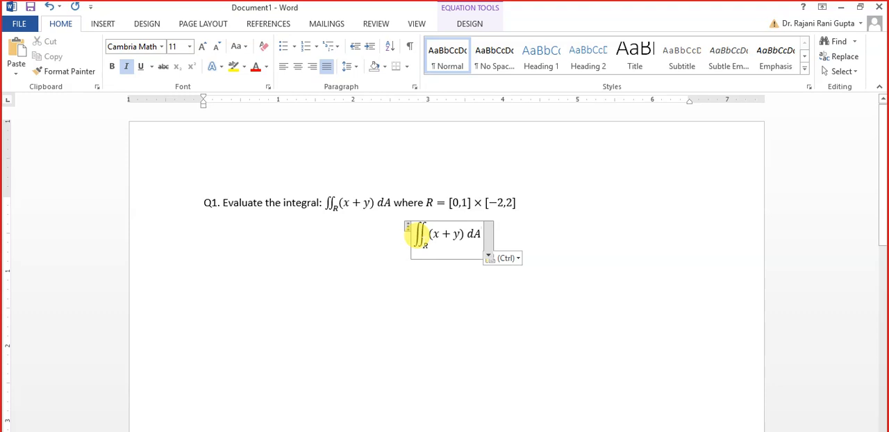
key("ctrl+z")
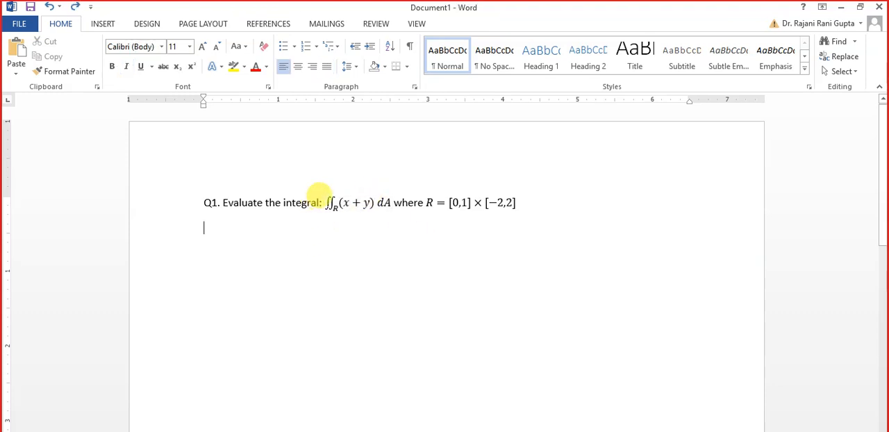
Copy the double integral equation from the question and paste it on the line below, keeping text only.
left_click(324, 198)
right_click(364, 214)
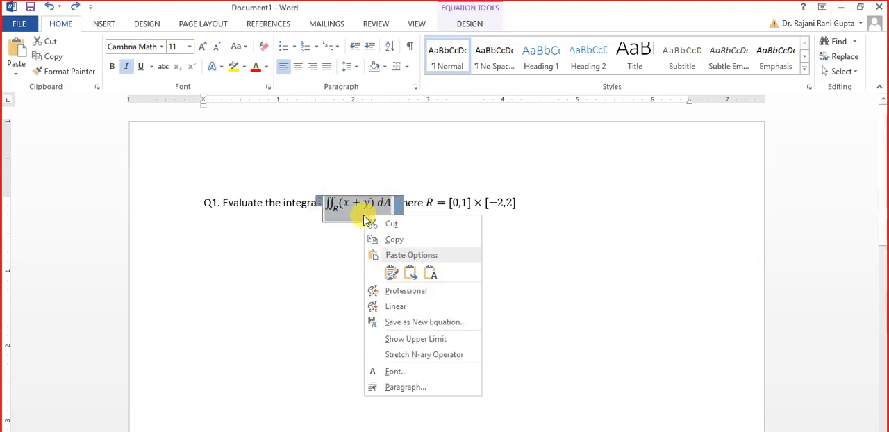
left_click(387, 241)
left_click(325, 249)
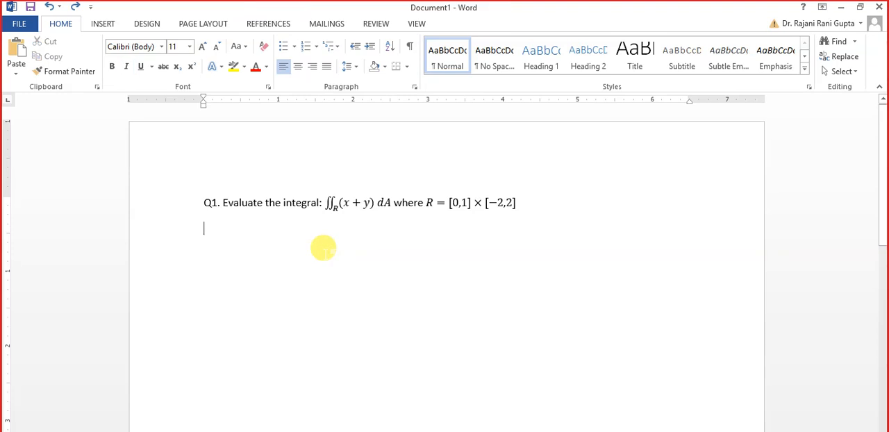
right_click(323, 247)
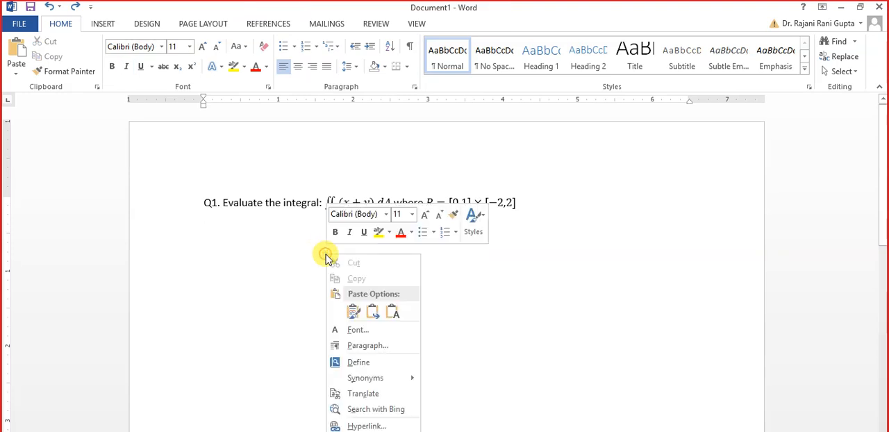
left_click(393, 312)
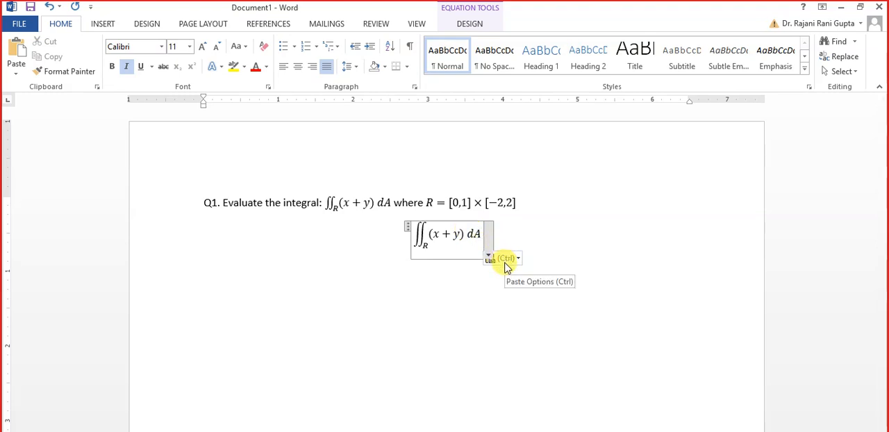
Add an equals sign after dA in the pasted equation and open the choice of integral structures.
type("=")
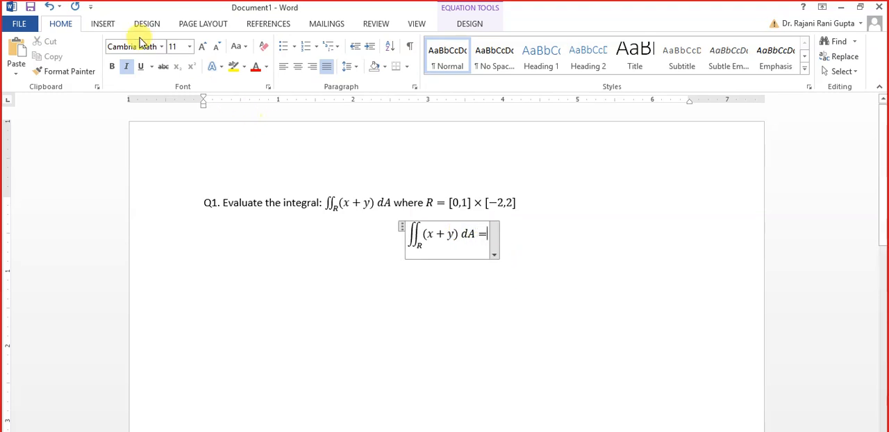
left_click(103, 23)
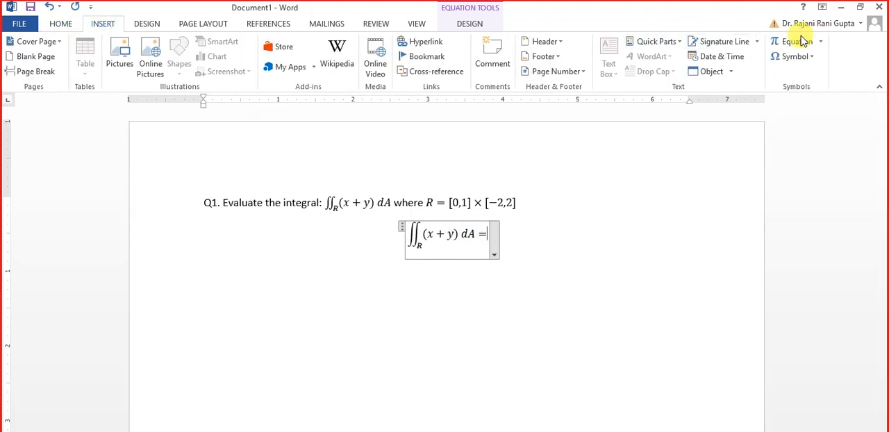
left_click(776, 43)
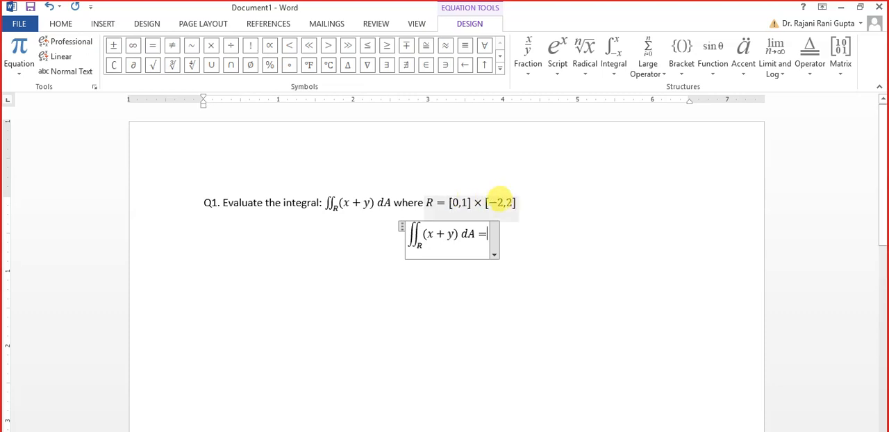
left_click(611, 73)
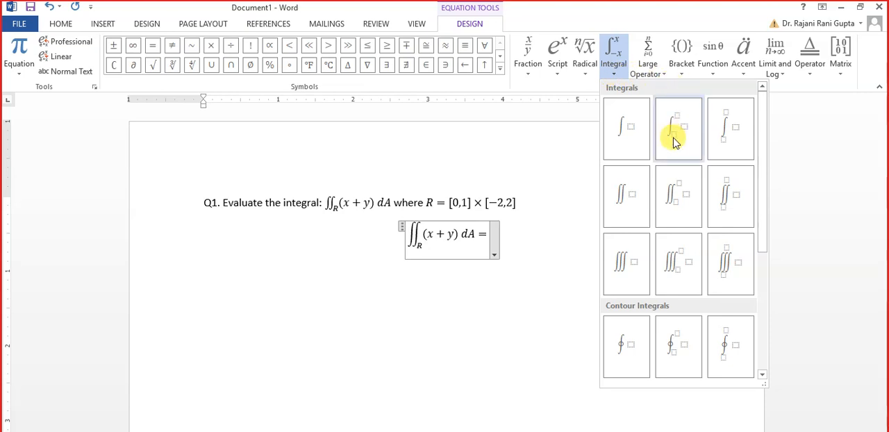